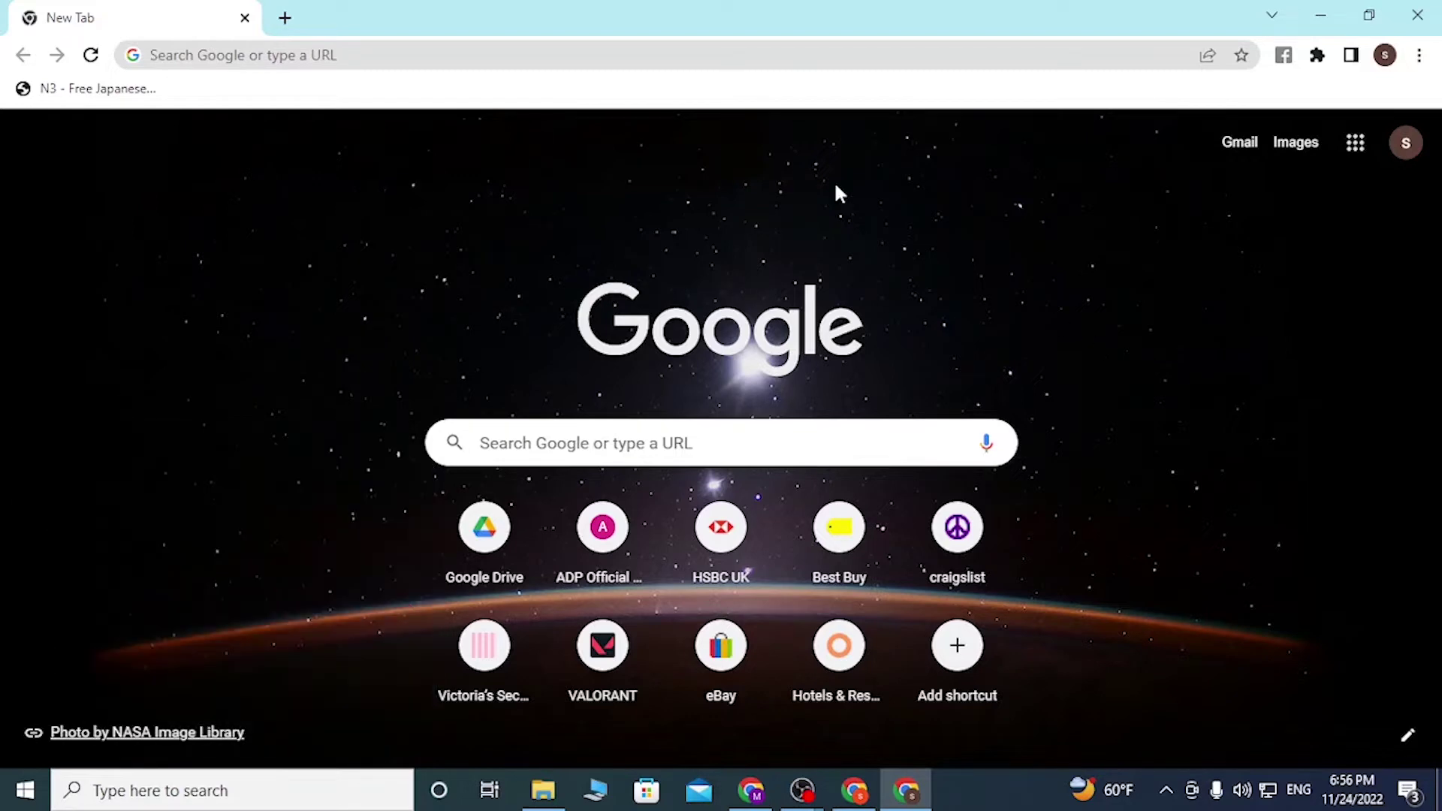
Load twitter.com in Chrome to reach the Twitter Explore page.
{"action": "left_click", "coordinate": [708, 54]}
{"action": "type", "text": "tw"}
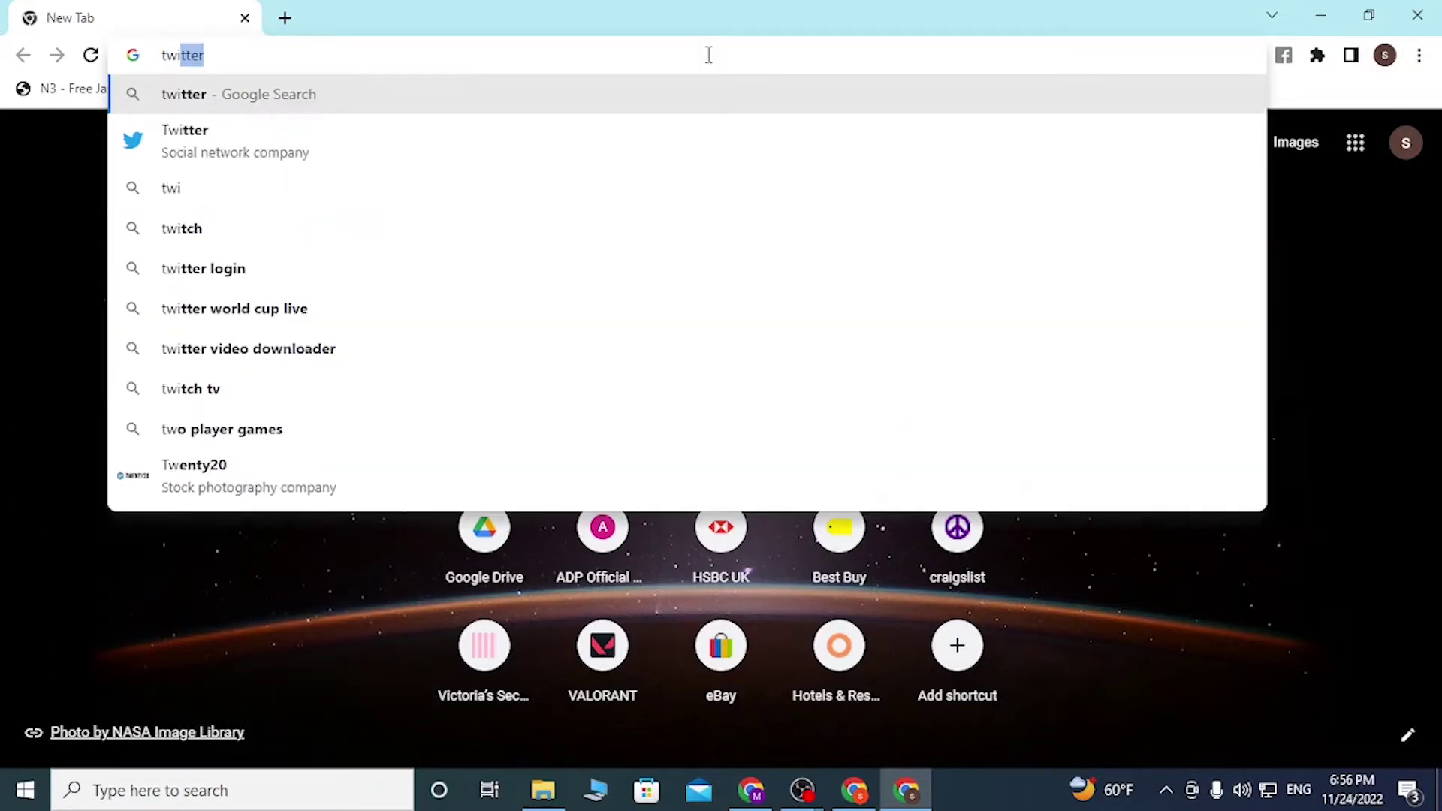
{"action": "type", "text": "itter.com"}
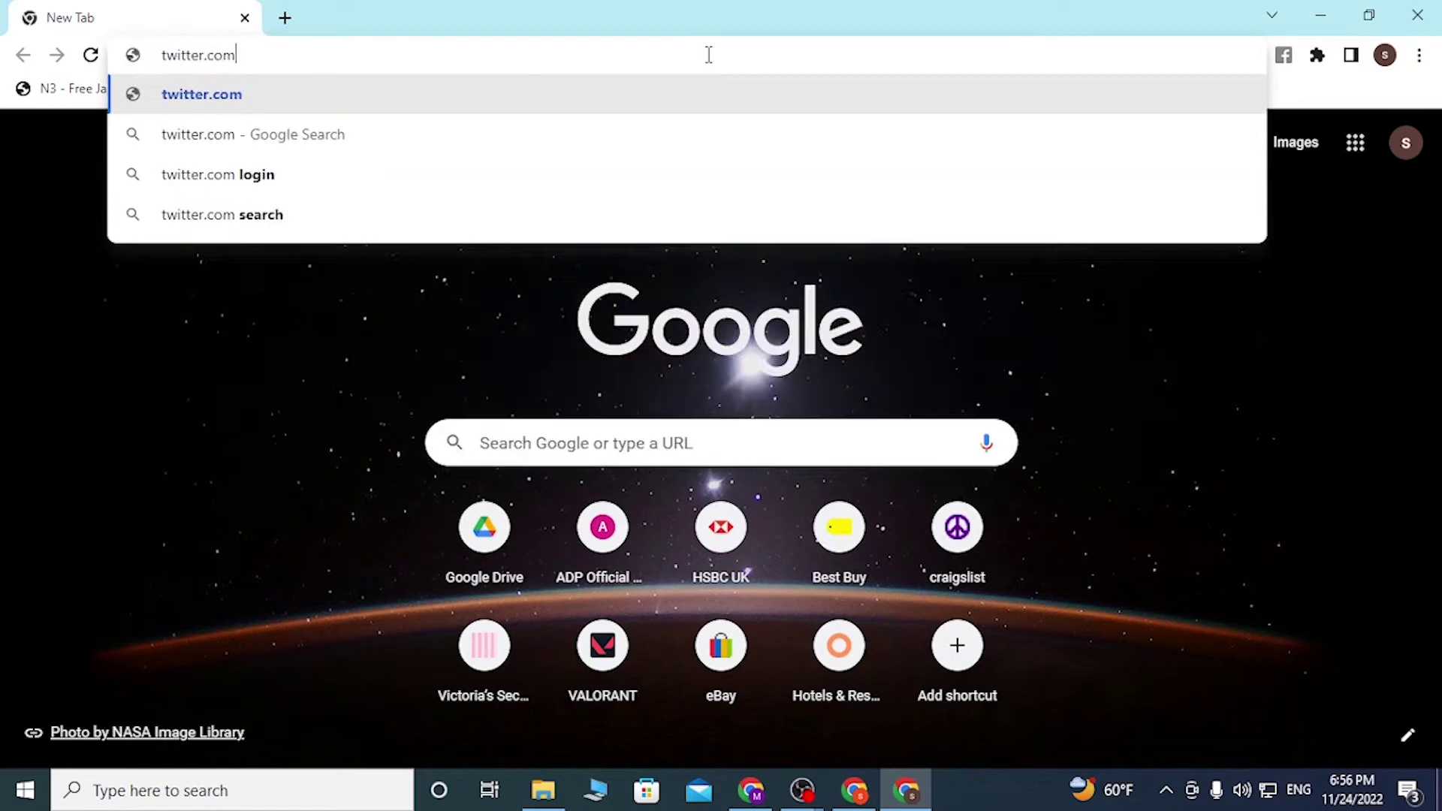
{"action": "key", "text": "Return"}
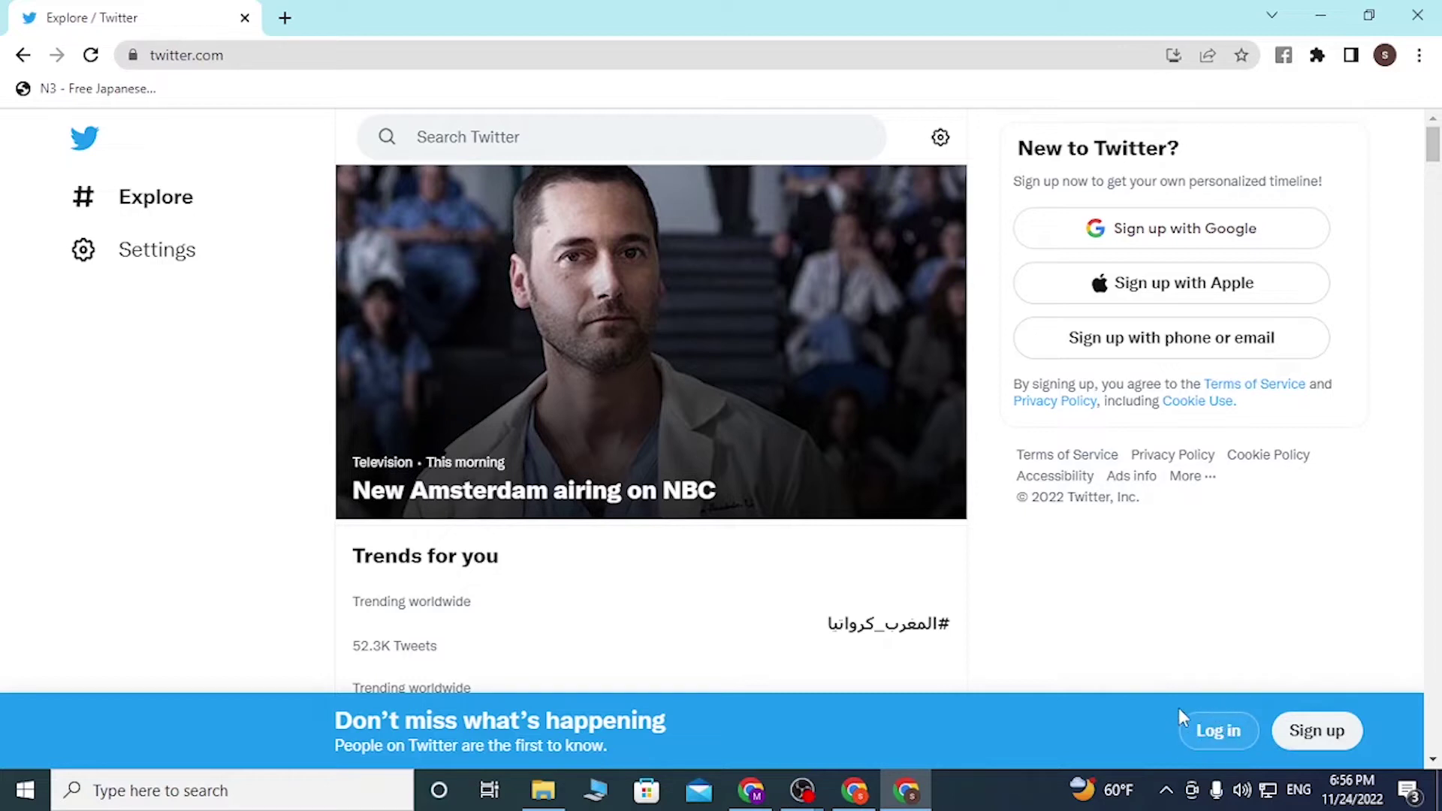
Open the 'Sign in to Twitter' dialog from the bottom banner's Log in button.
{"action": "left_click", "coordinate": [1209, 720]}
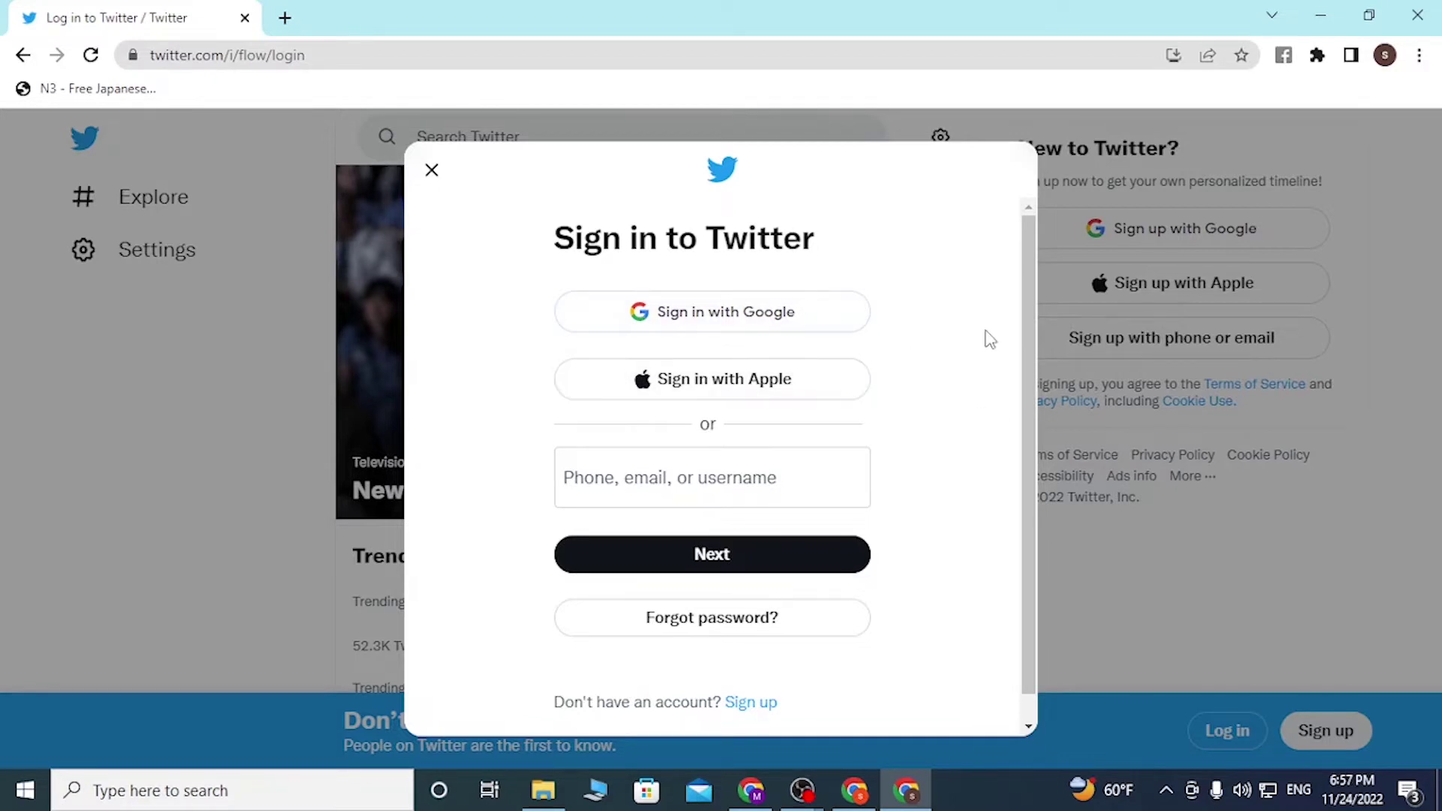
{"action": "scroll", "coordinate": [948, 426], "scroll_direction": "down", "scroll_amount": 1}
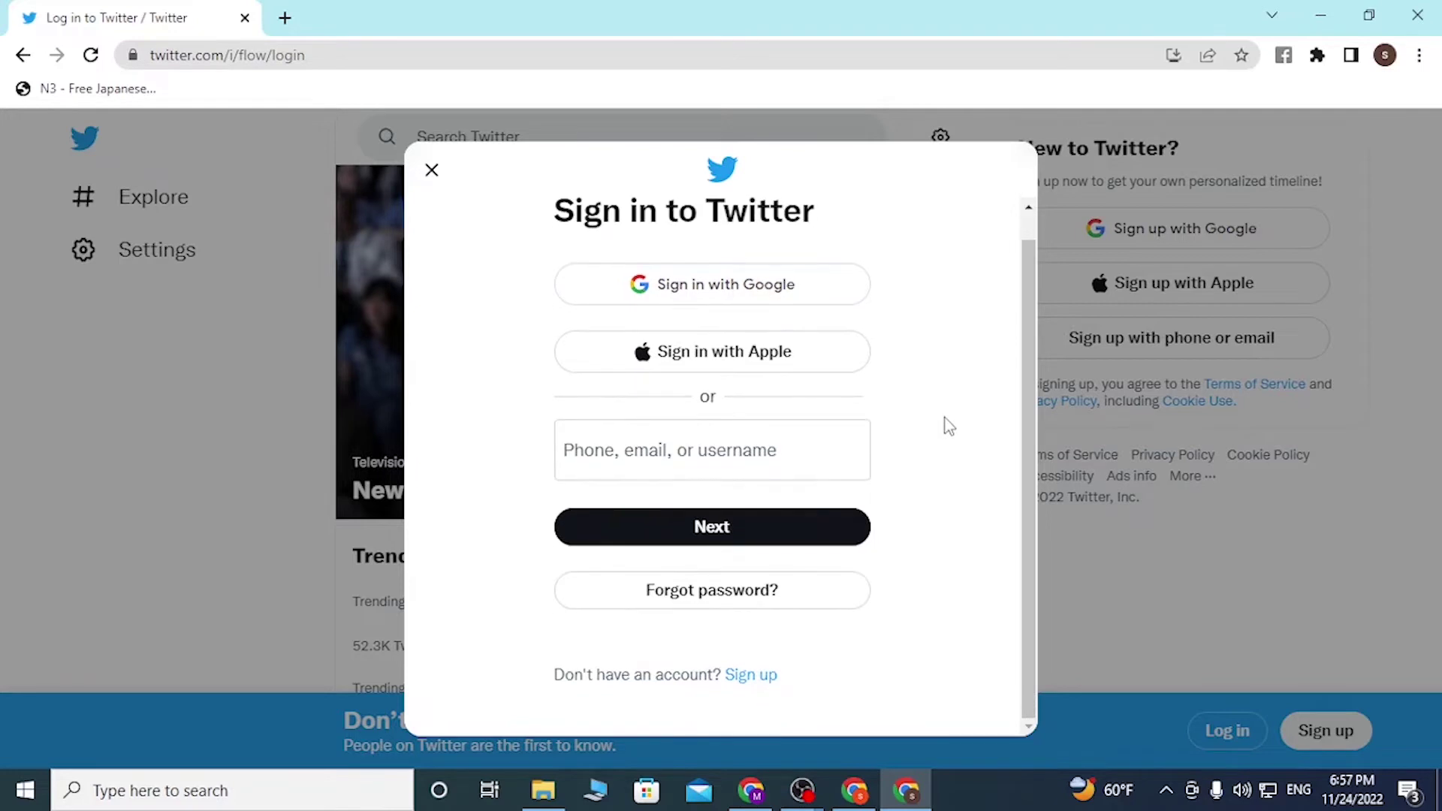
Enter the account email in the 'Phone, email, or username' field.
{"action": "left_click", "coordinate": [778, 457]}
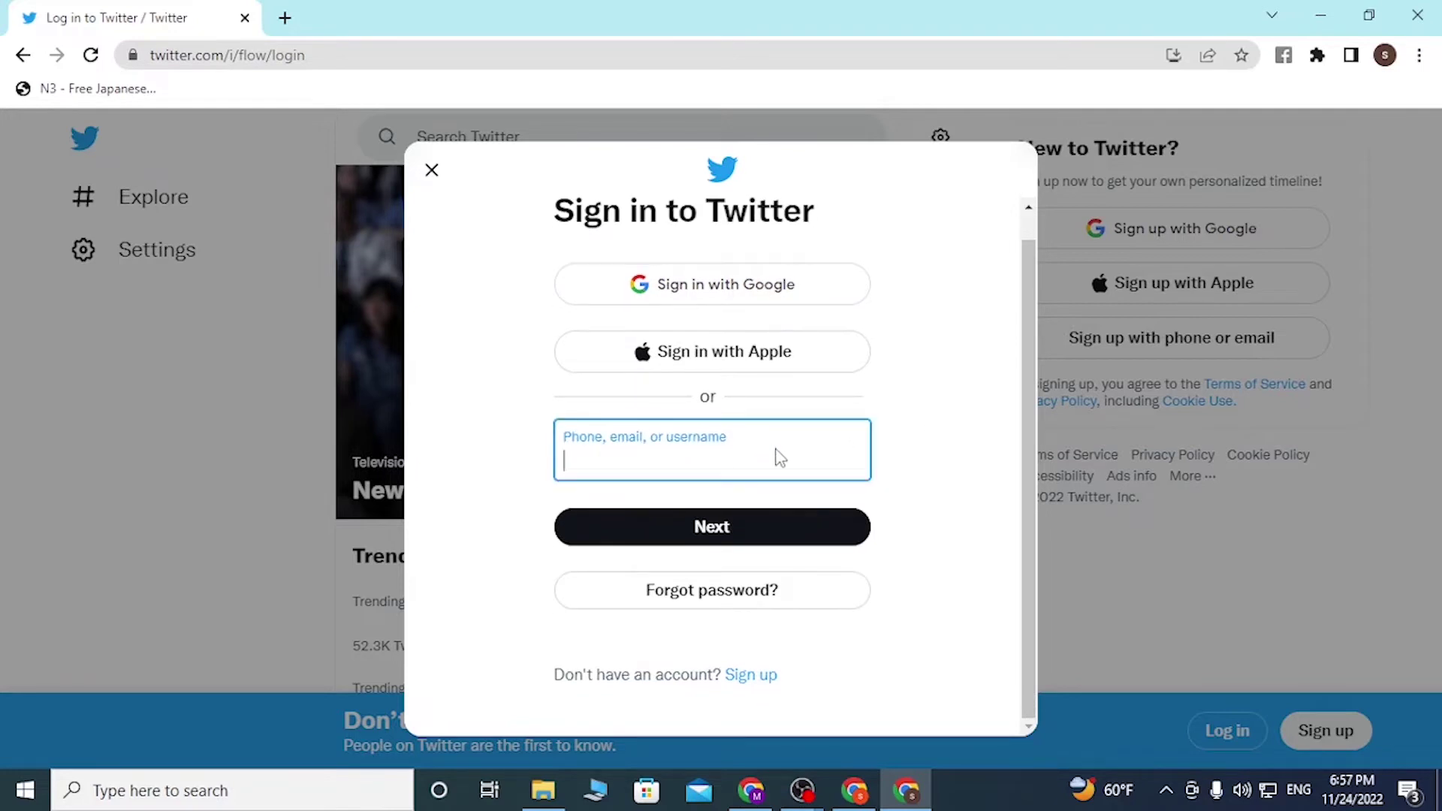
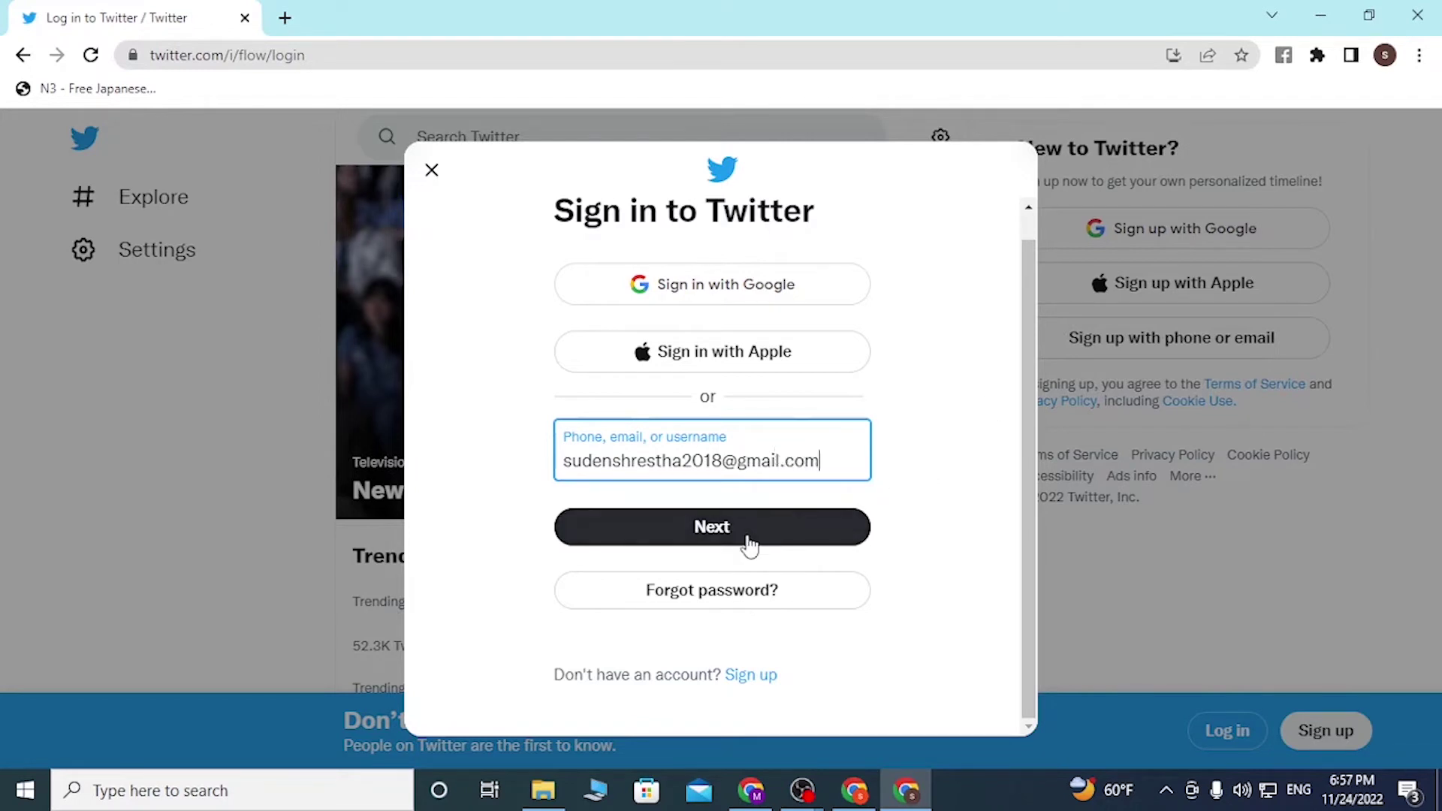
Continue past the email to the 'Enter your password' prompt.
{"action": "left_click", "coordinate": [749, 545]}
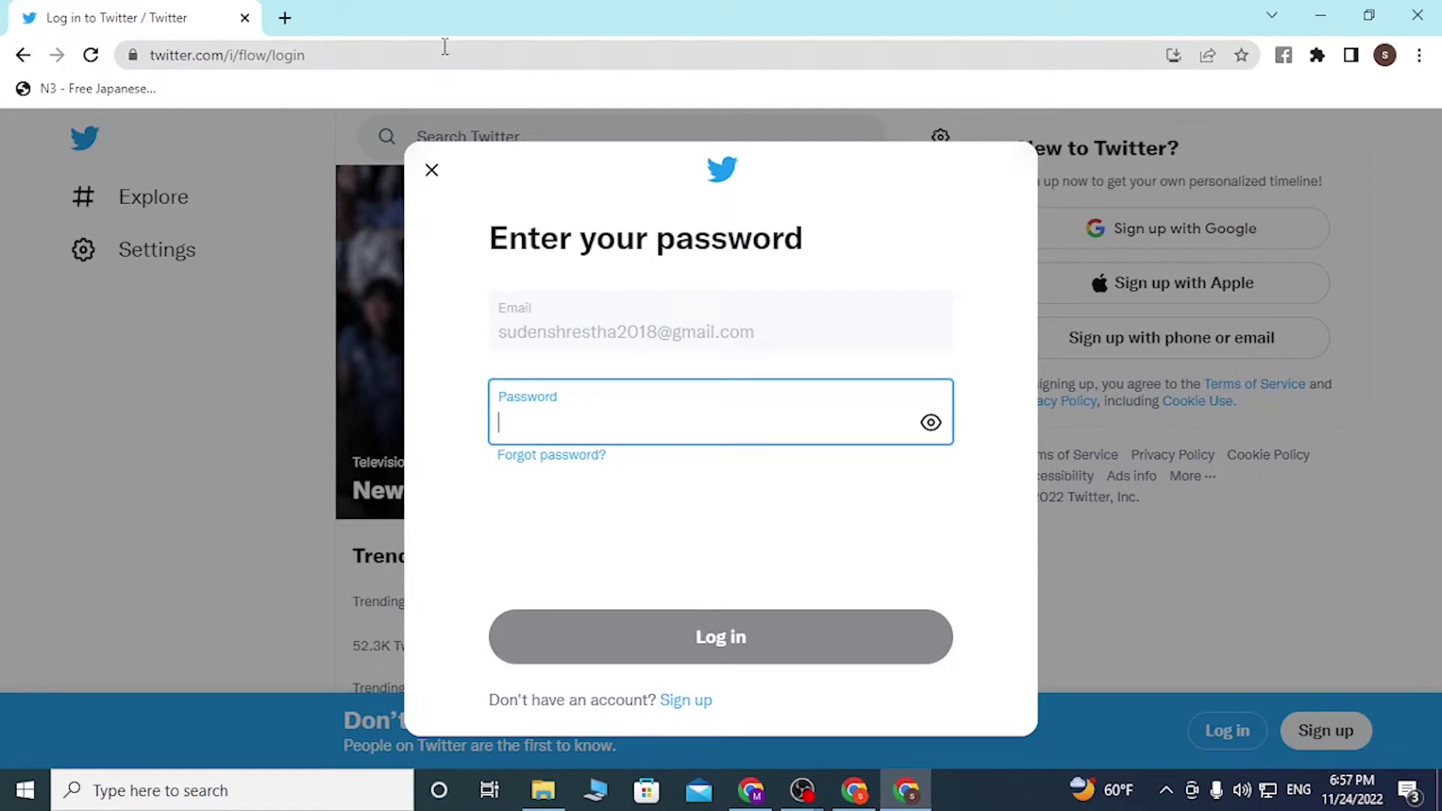
{"action": "left_click", "coordinate": [431, 167]}
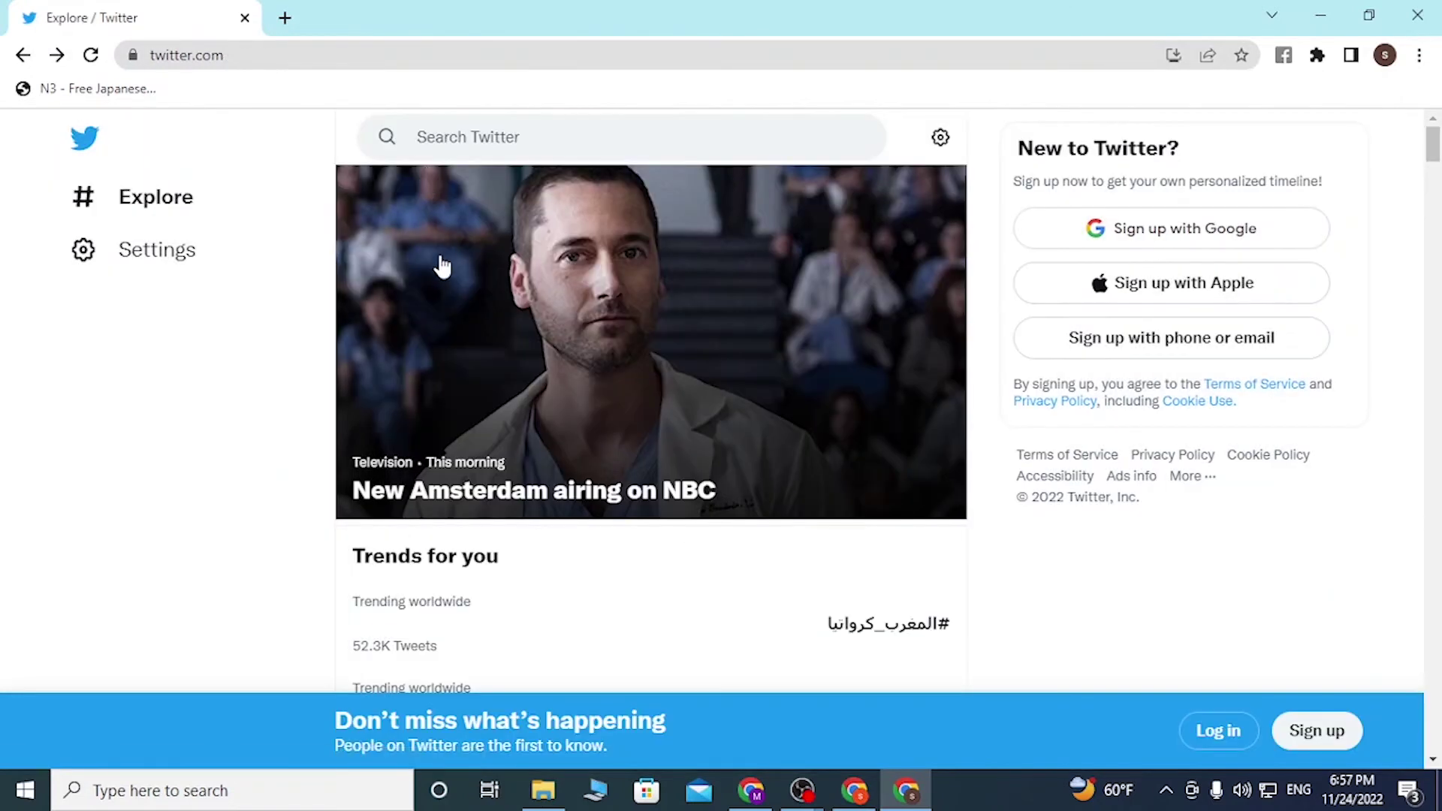